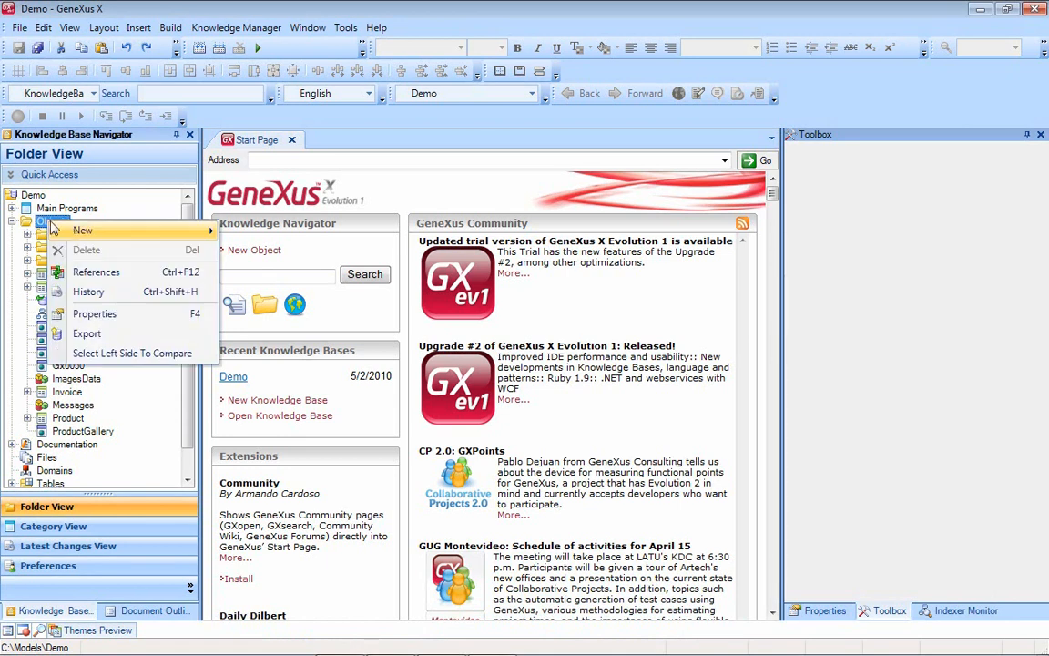
Create a new Query object named QuerySales in the Objects folder.
{"action": "left_click", "coordinate": [258, 232]}
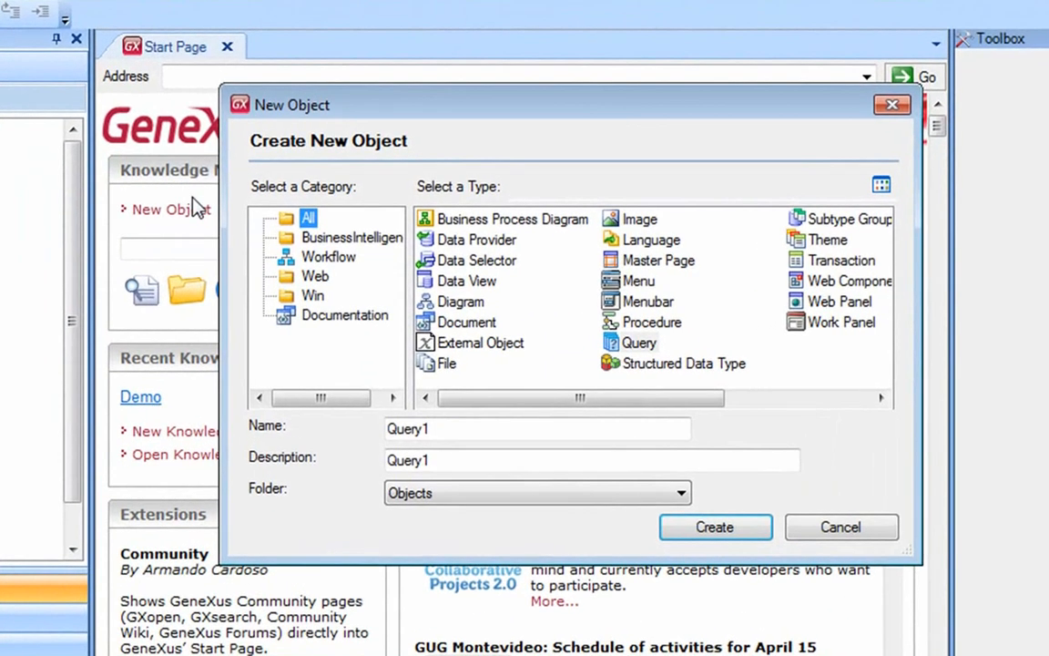
{"action": "type", "text": "Sales"}
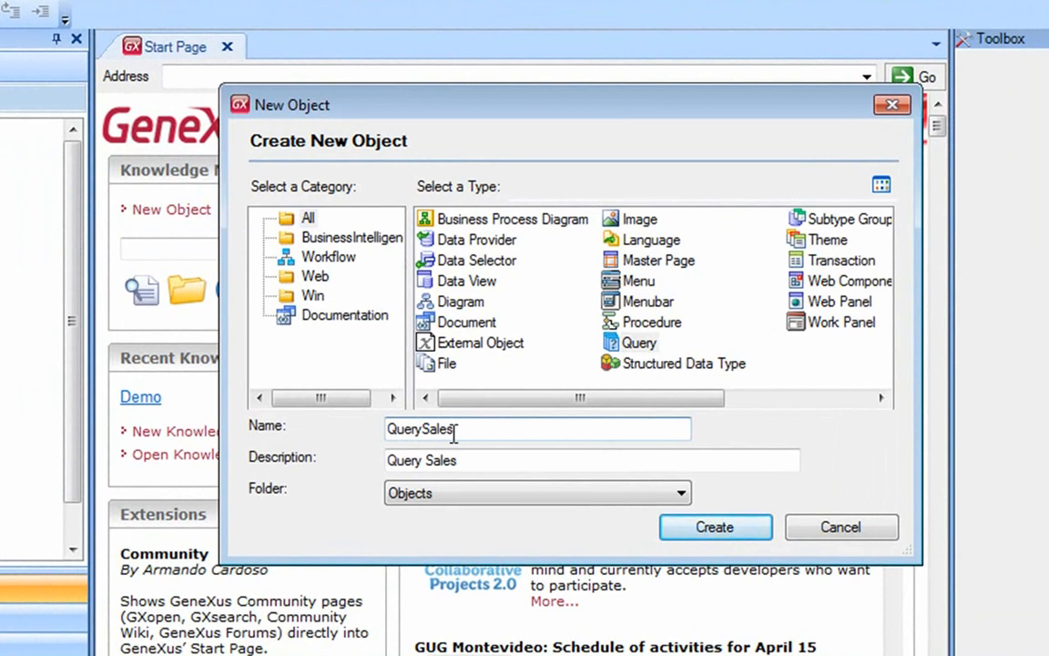
{"action": "key", "text": "Return"}
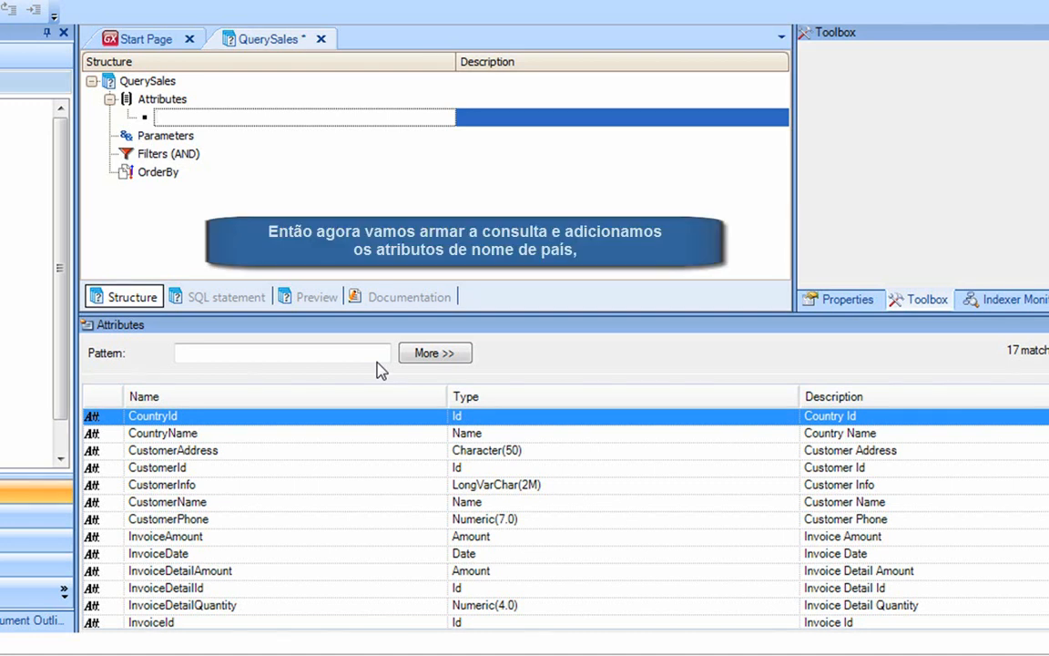
Add the attributes CountryName, CustomerName, InvoiceDate and InvoiceAmount to the QuerySales structure.
{"action": "left_click_drag", "start_coordinate": [161, 435], "coordinate": [197, 106]}
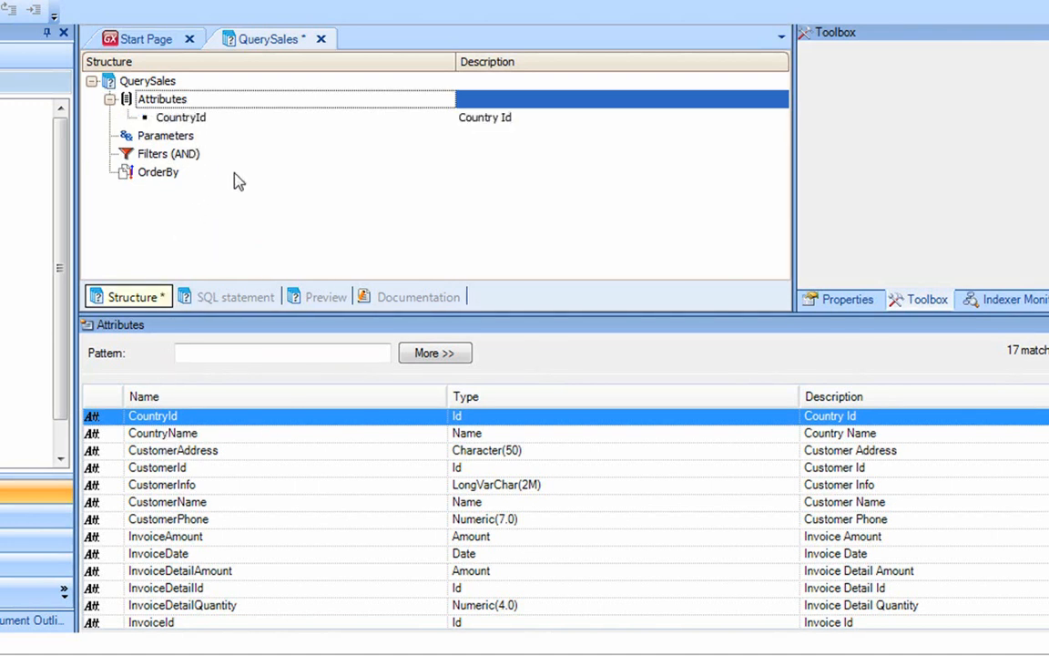
{"action": "left_click_drag", "start_coordinate": [182, 510], "coordinate": [197, 125]}
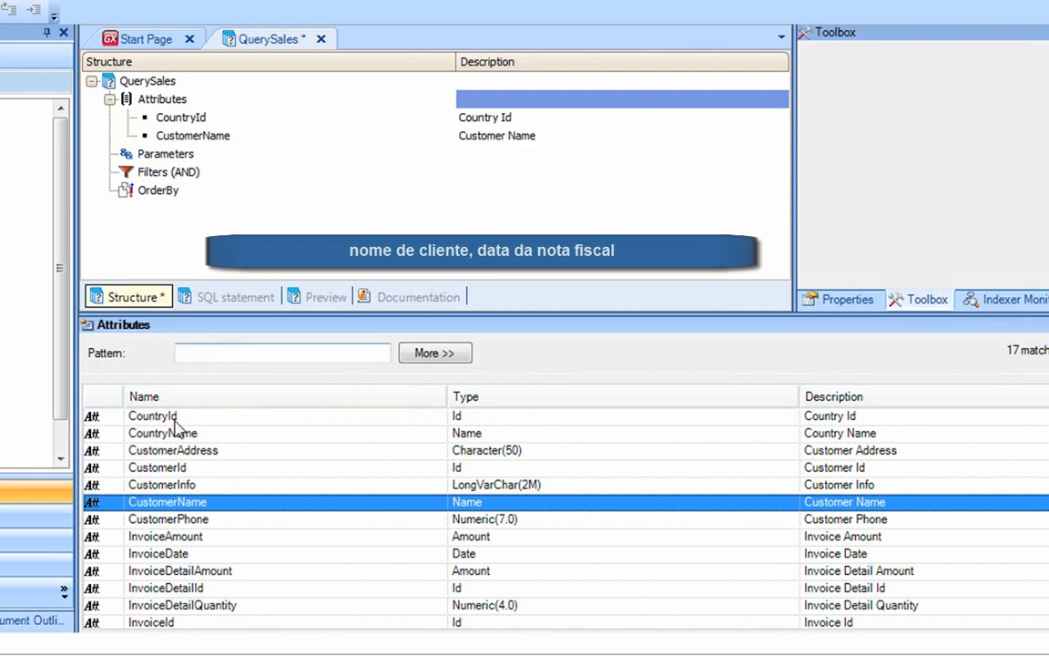
{"action": "left_click_drag", "start_coordinate": [168, 553], "coordinate": [211, 143]}
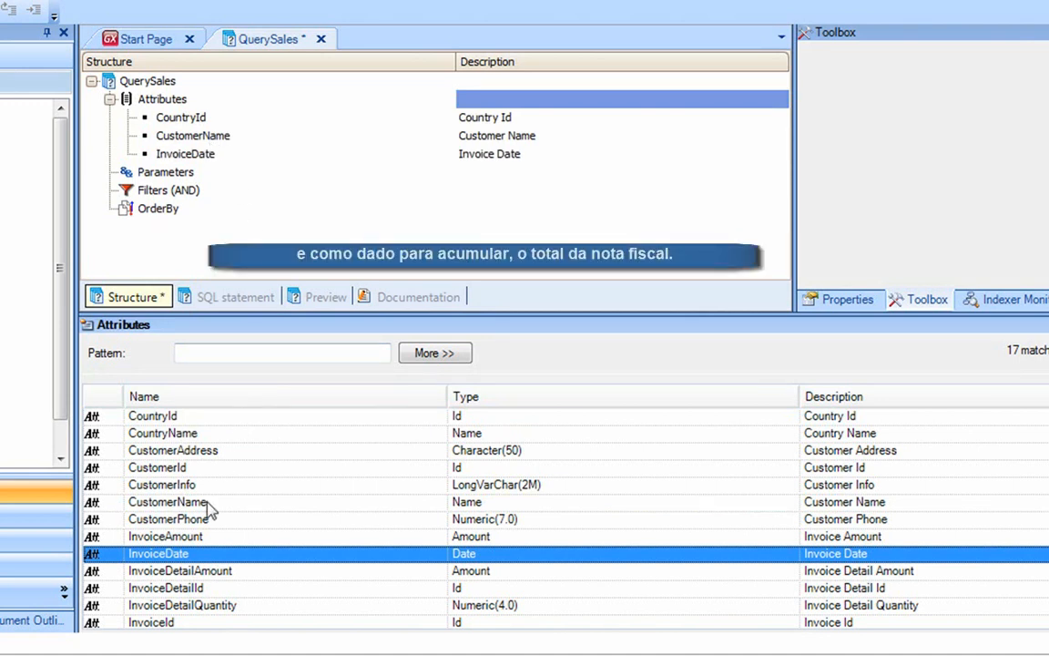
{"action": "left_click_drag", "start_coordinate": [173, 536], "coordinate": [208, 164]}
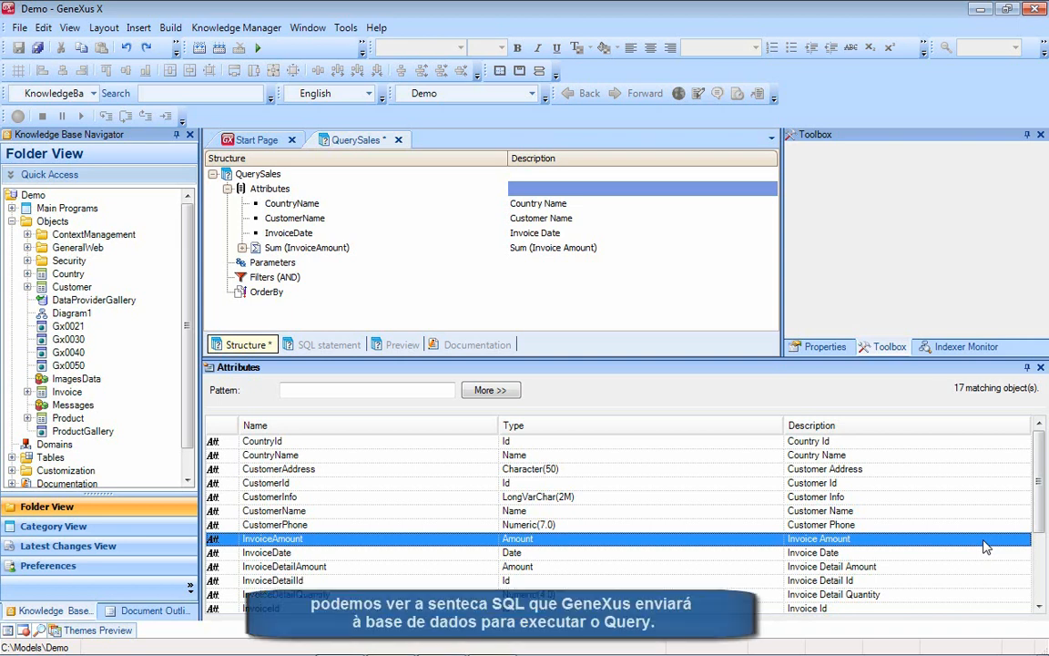
Display the SQL statement of QuerySales in full by auto-hiding the attributes list.
{"action": "left_click", "coordinate": [314, 344]}
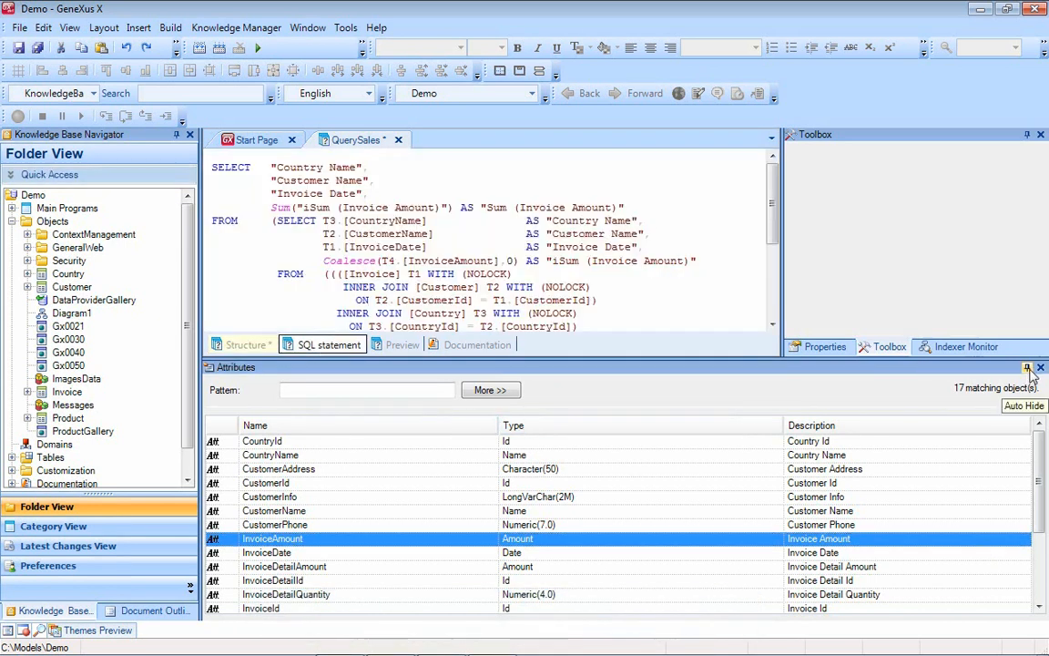
{"action": "left_click", "coordinate": [1027, 368]}
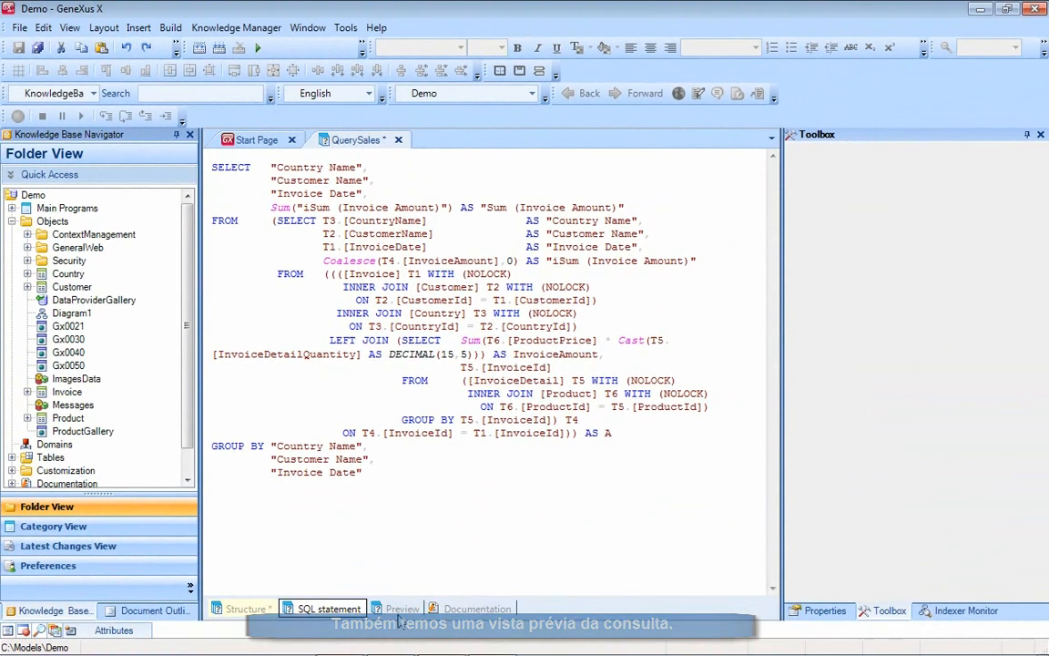
Preview the QuerySales results and display them as a Table.
{"action": "left_click", "coordinate": [402, 609]}
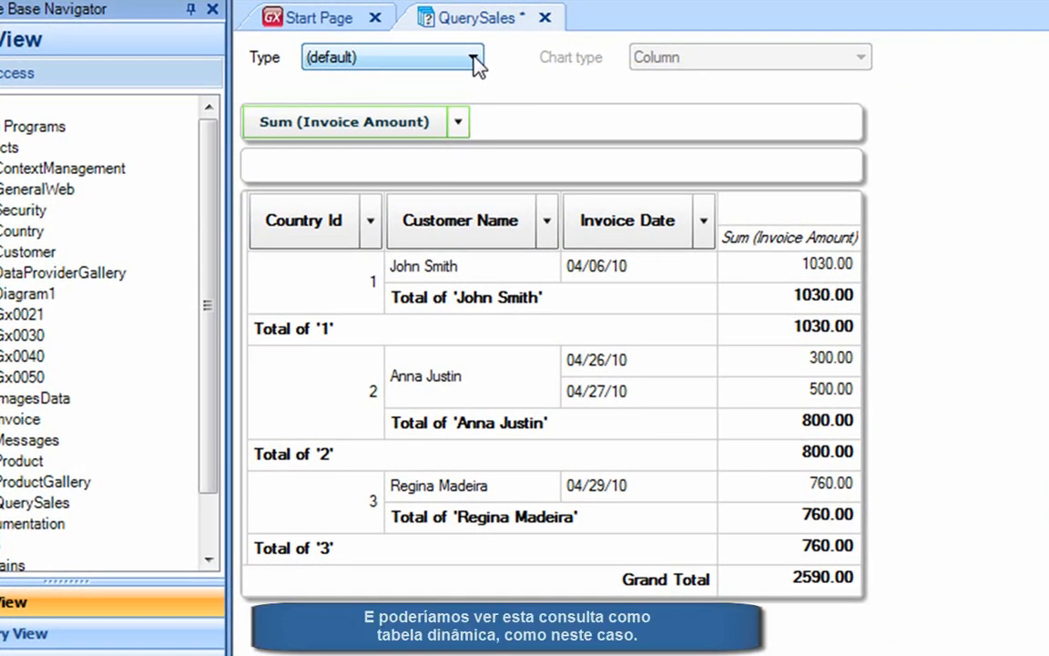
{"action": "left_click", "coordinate": [435, 91]}
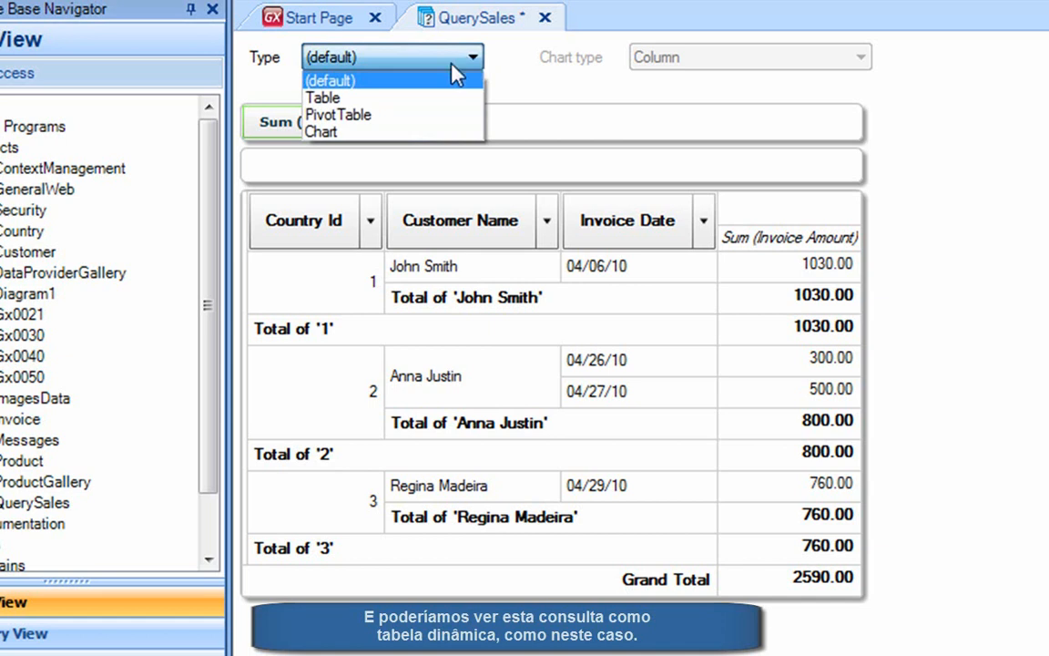
{"action": "left_click", "coordinate": [428, 98]}
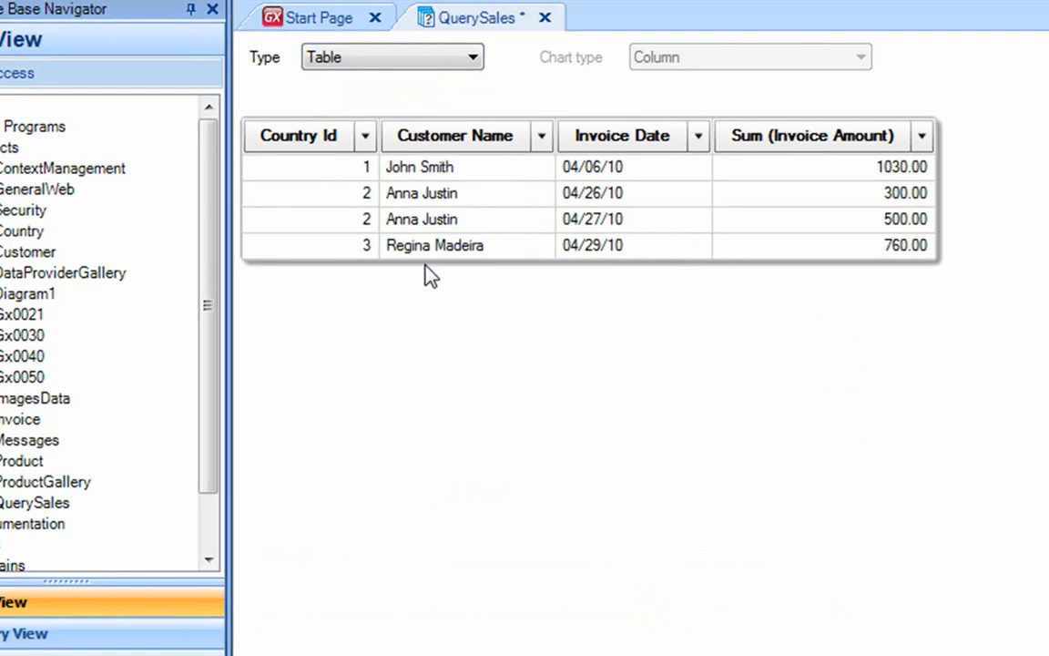
Display the query preview as a Chart of type Pie 3D.
{"action": "left_click", "coordinate": [474, 58]}
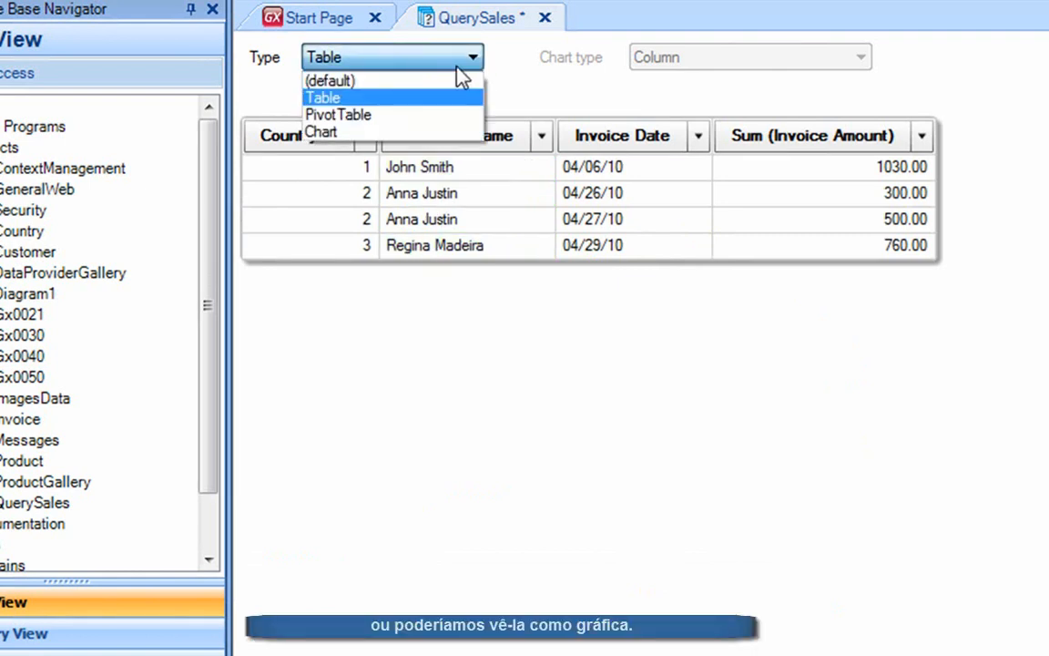
{"action": "left_click", "coordinate": [427, 132]}
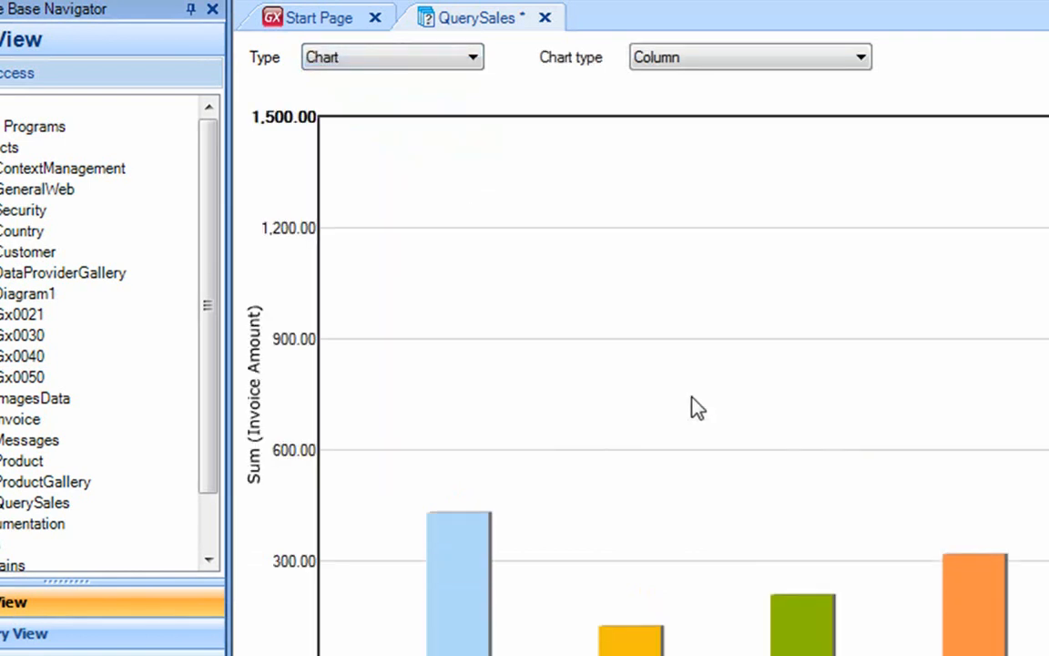
{"action": "left_click", "coordinate": [860, 57]}
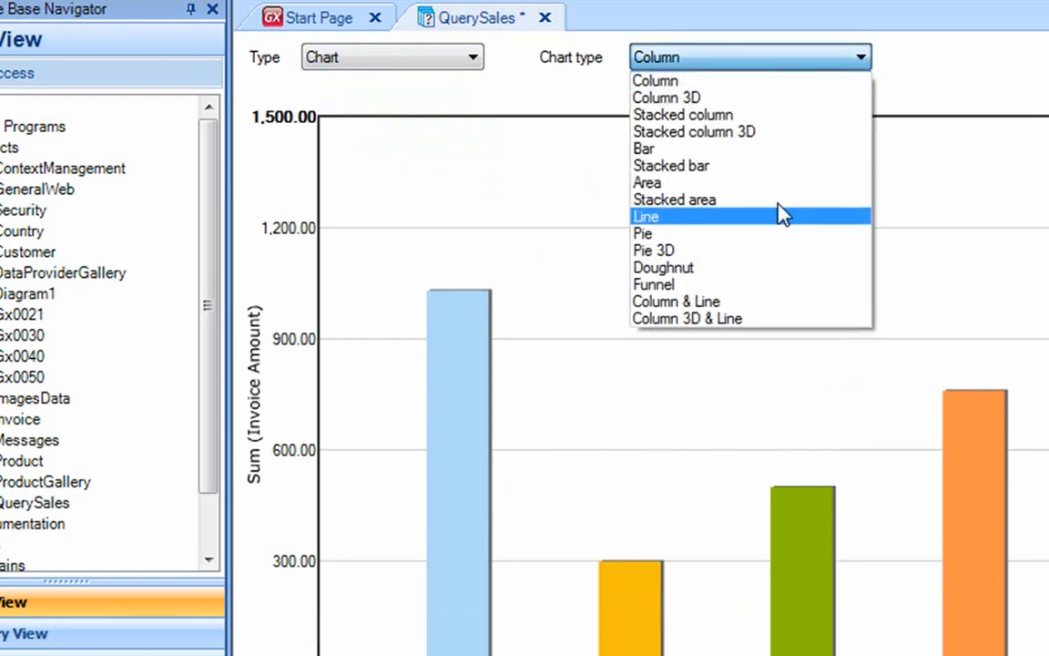
{"action": "left_click", "coordinate": [772, 257]}
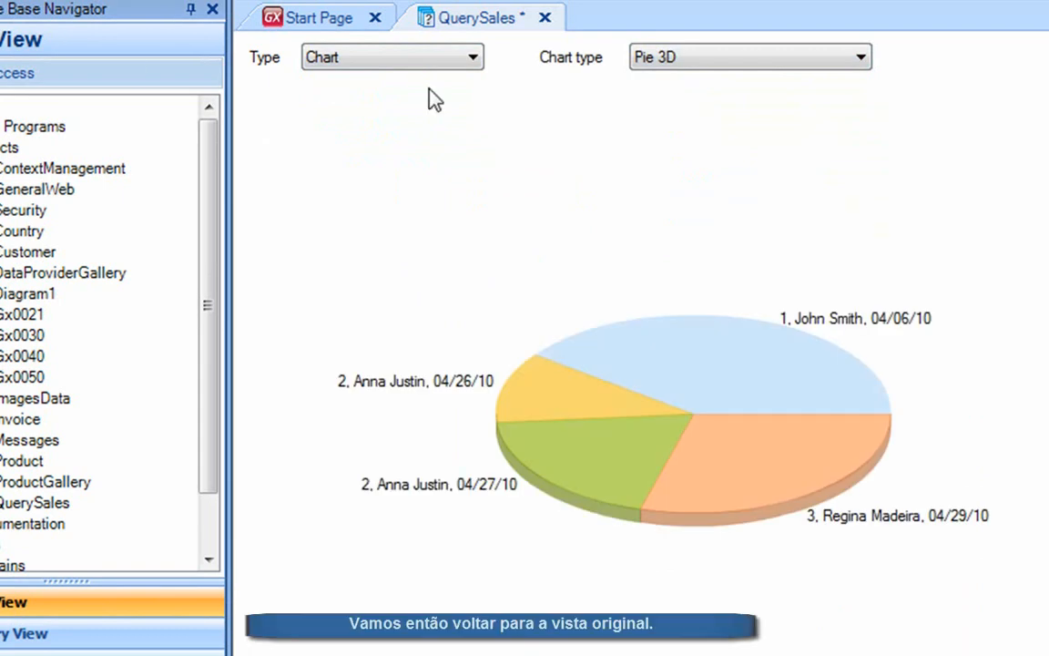
Set the preview back to PivotTable and save the QuerySales object.
{"action": "left_click", "coordinate": [472, 58]}
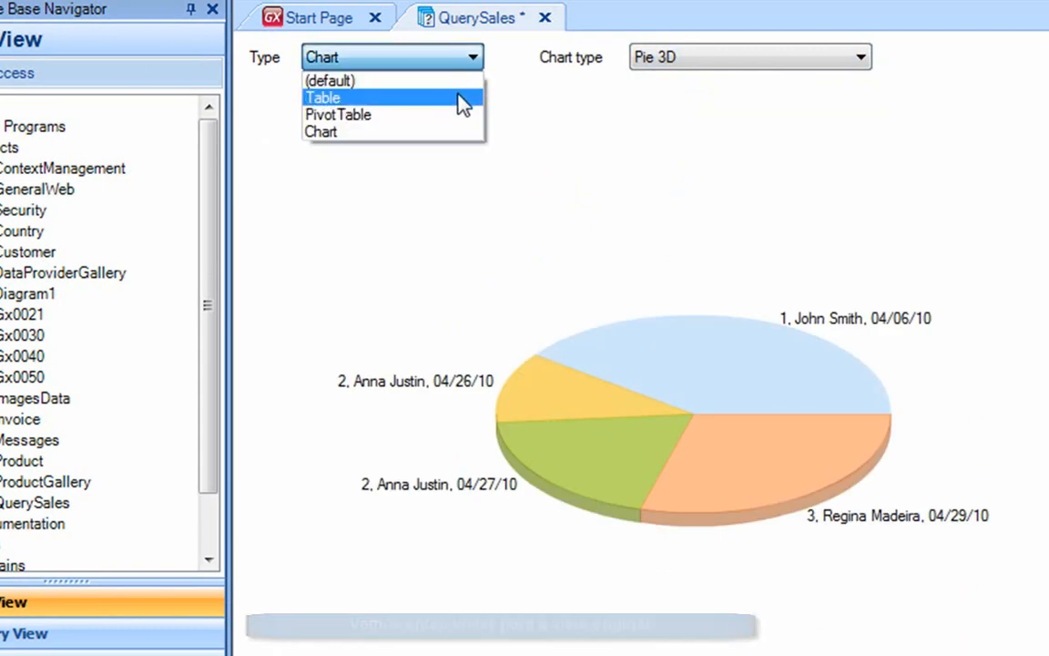
{"action": "left_click", "coordinate": [463, 117]}
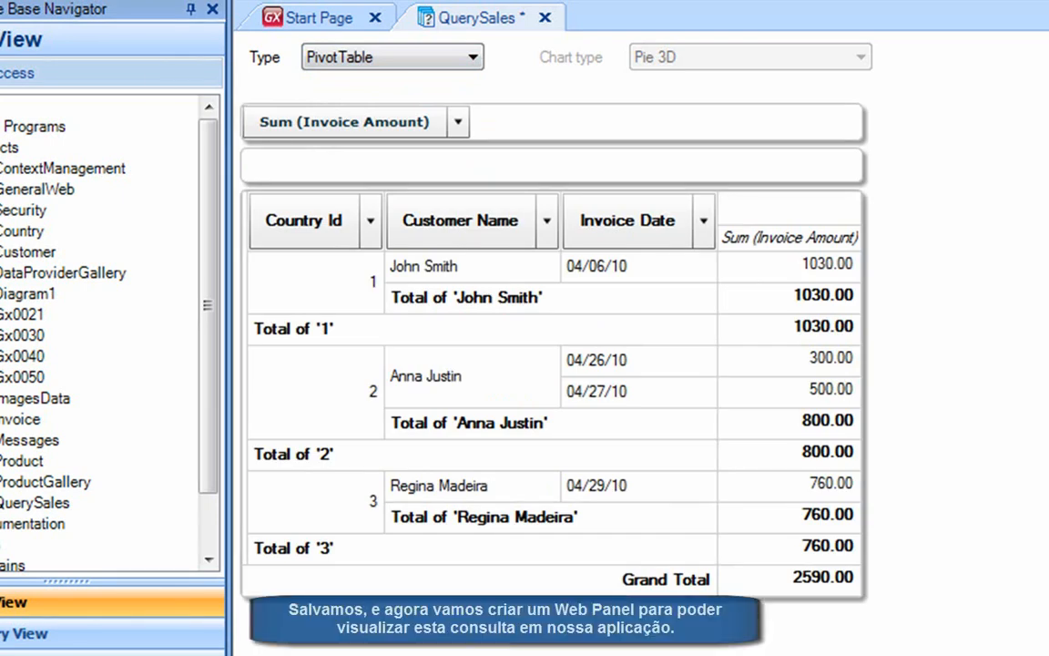
{"action": "key", "text": "ctrl+s"}
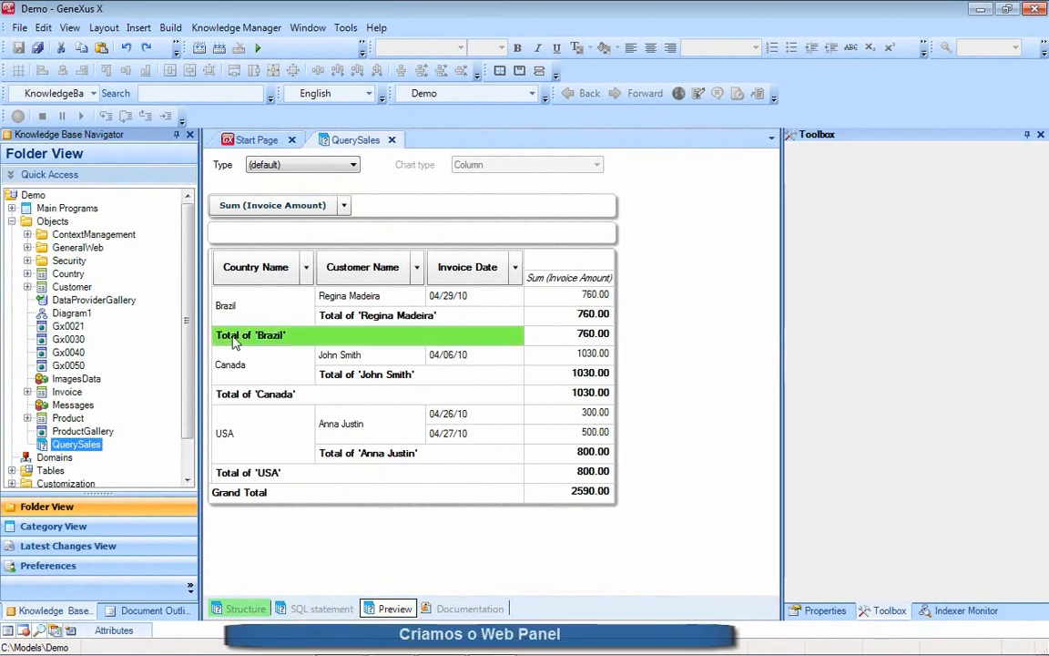
Create a new Web Panel object named Sales in the Objects folder.
{"action": "right_click", "coordinate": [62, 222]}
{"action": "mouse_move", "coordinate": [91, 231]}
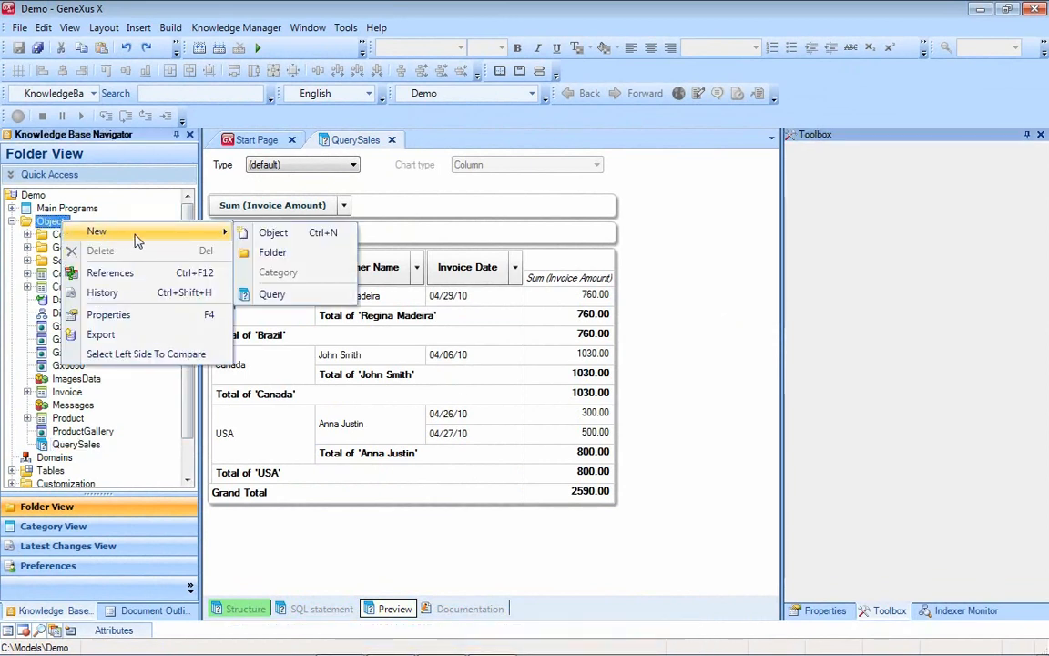
{"action": "left_click", "coordinate": [274, 233]}
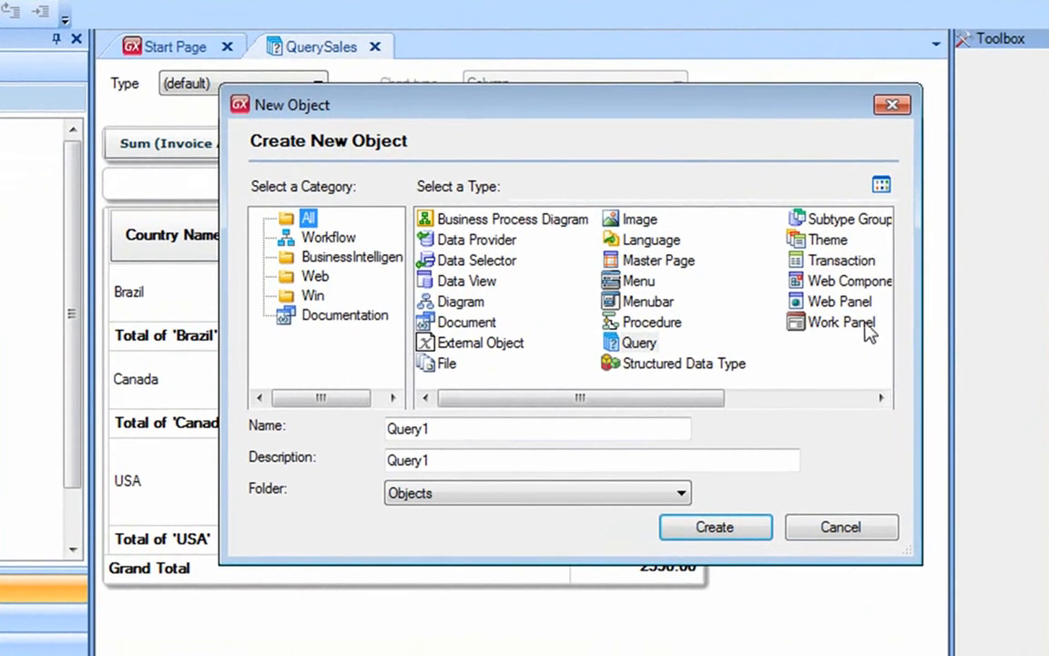
{"action": "left_click", "coordinate": [851, 302]}
{"action": "left_click", "coordinate": [469, 427]}
{"action": "left_click_drag", "start_coordinate": [473, 428], "coordinate": [374, 446]}
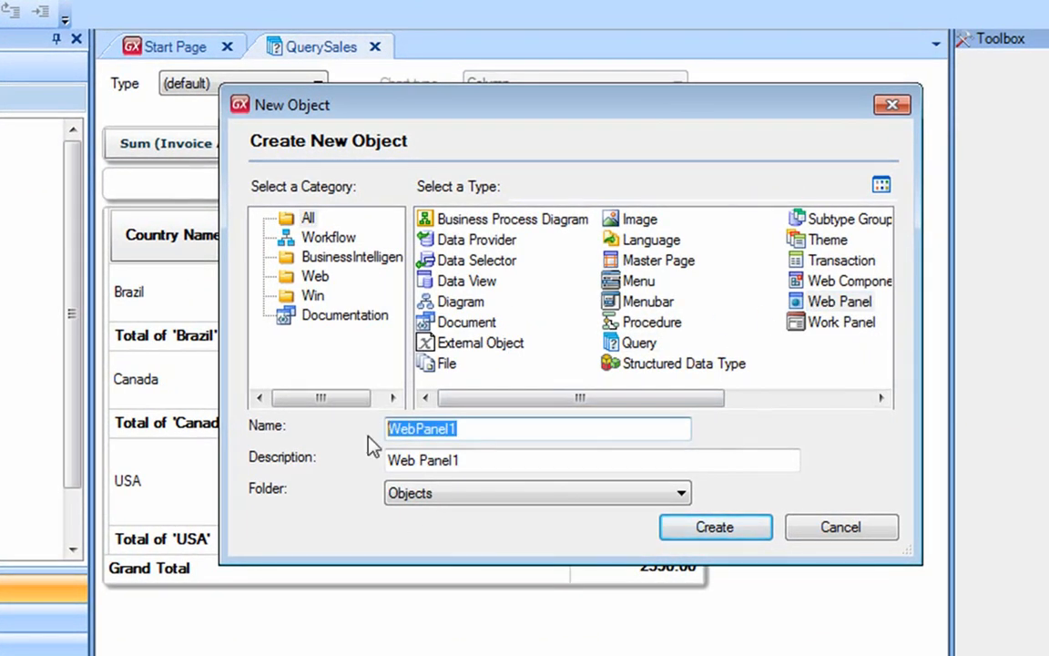
{"action": "type", "text": "Sales"}
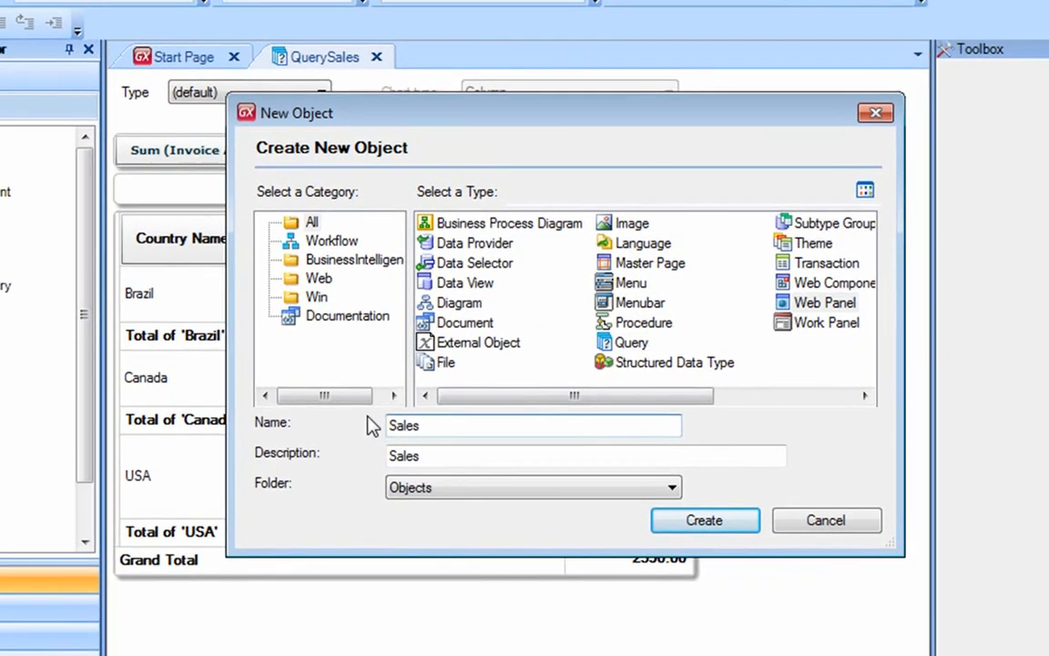
{"action": "key", "text": "Return"}
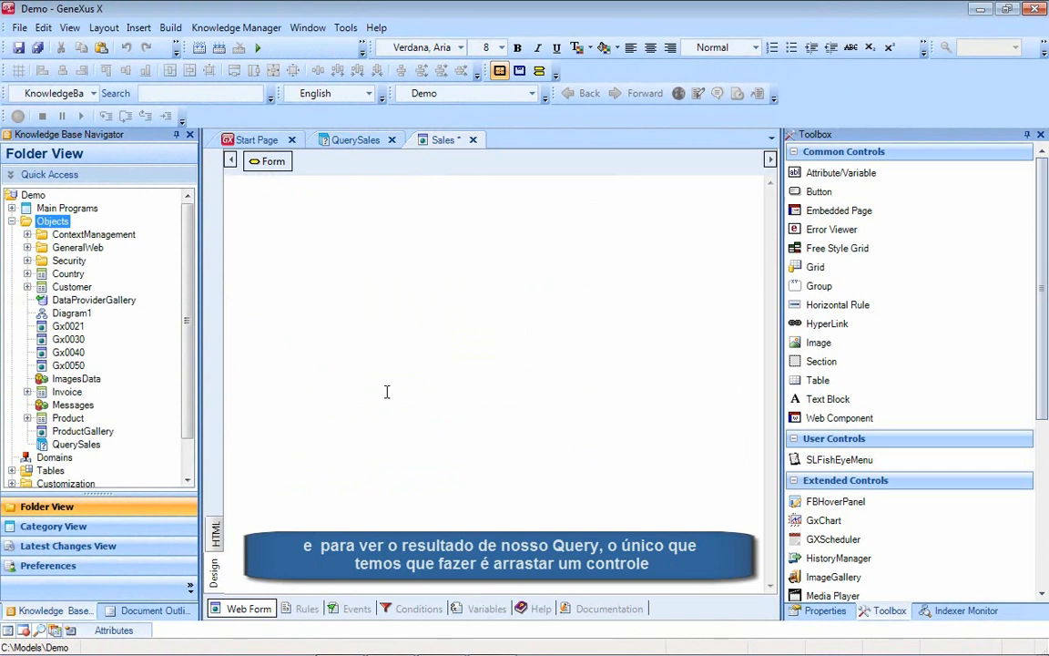
Place a QueryViewer control on the Sales web form and bind its Object property to QuerySales.
{"action": "left_click_drag", "start_coordinate": [1041, 383], "coordinate": [1044, 486]}
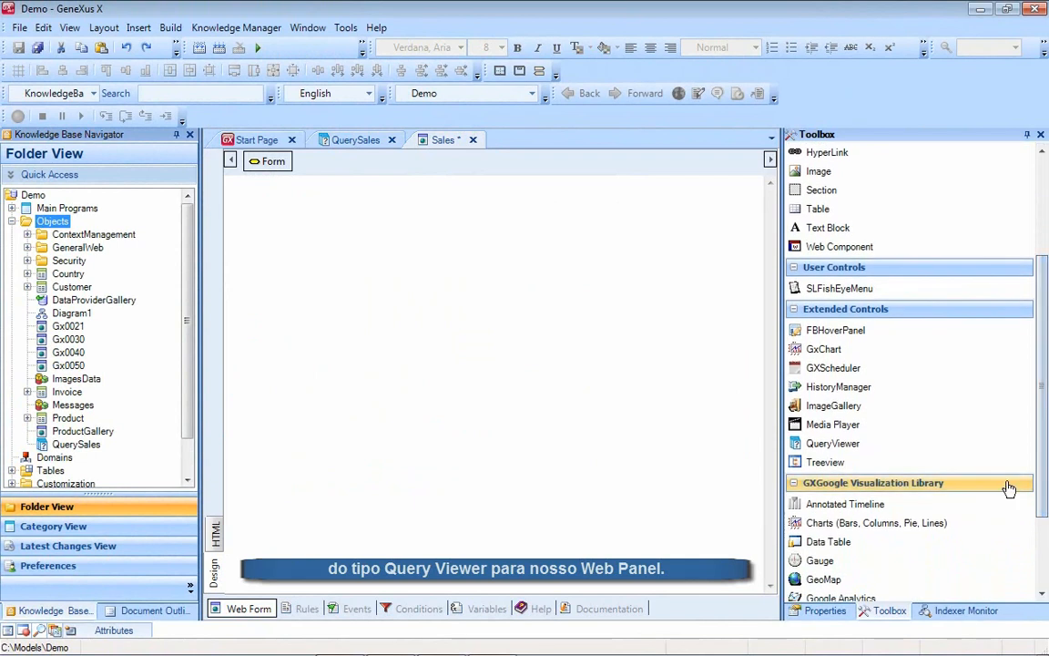
{"action": "left_click_drag", "start_coordinate": [853, 454], "coordinate": [401, 269]}
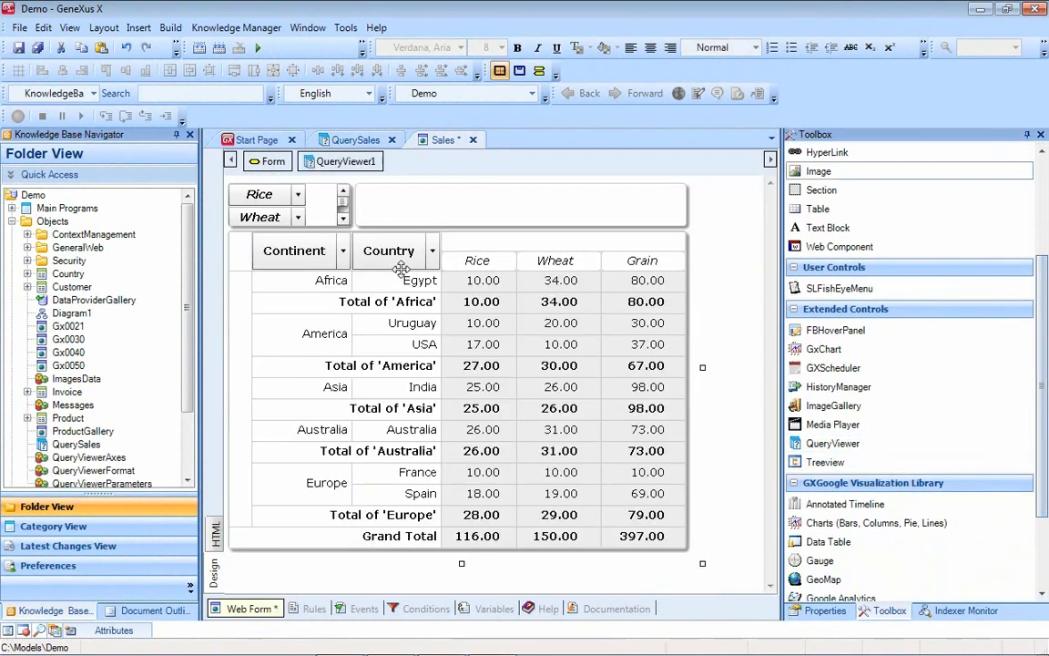
{"action": "left_click", "coordinate": [825, 610]}
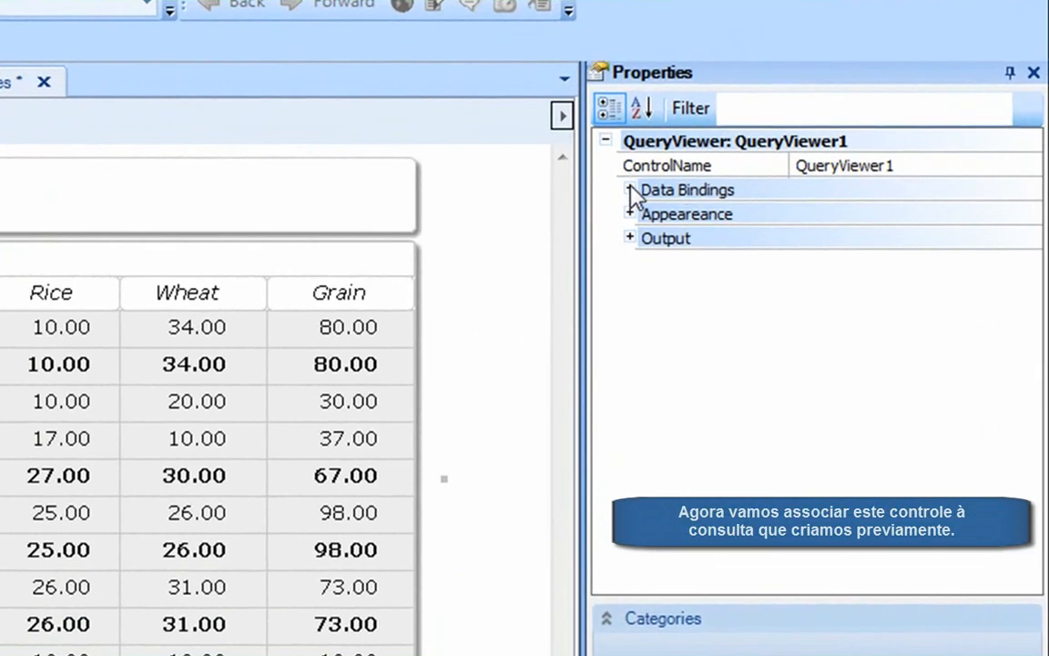
{"action": "left_click", "coordinate": [698, 195]}
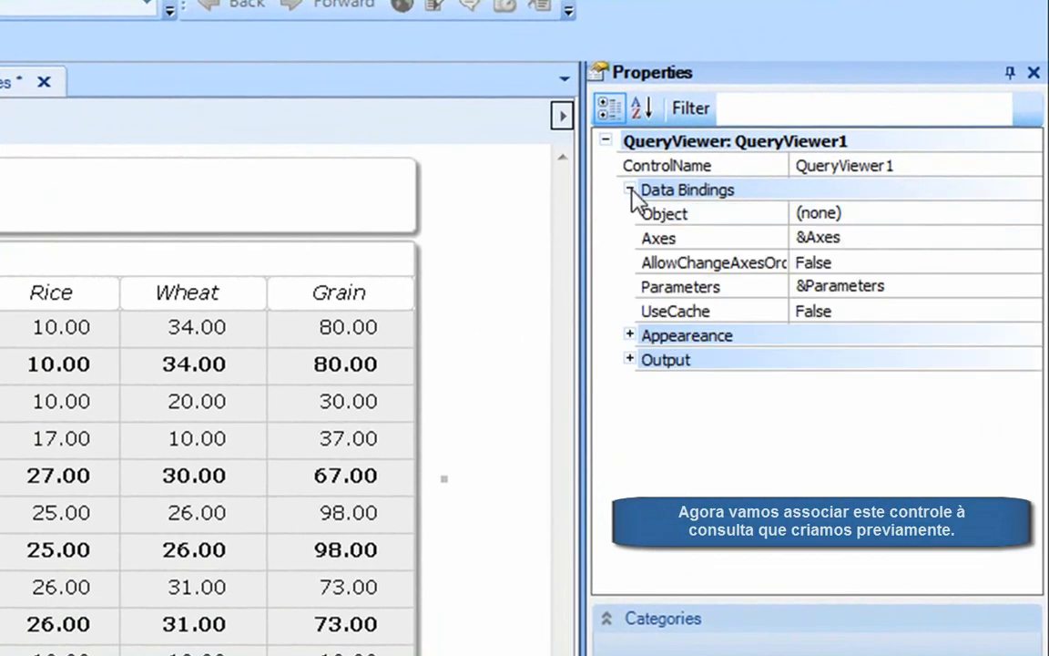
{"action": "left_click", "coordinate": [965, 216]}
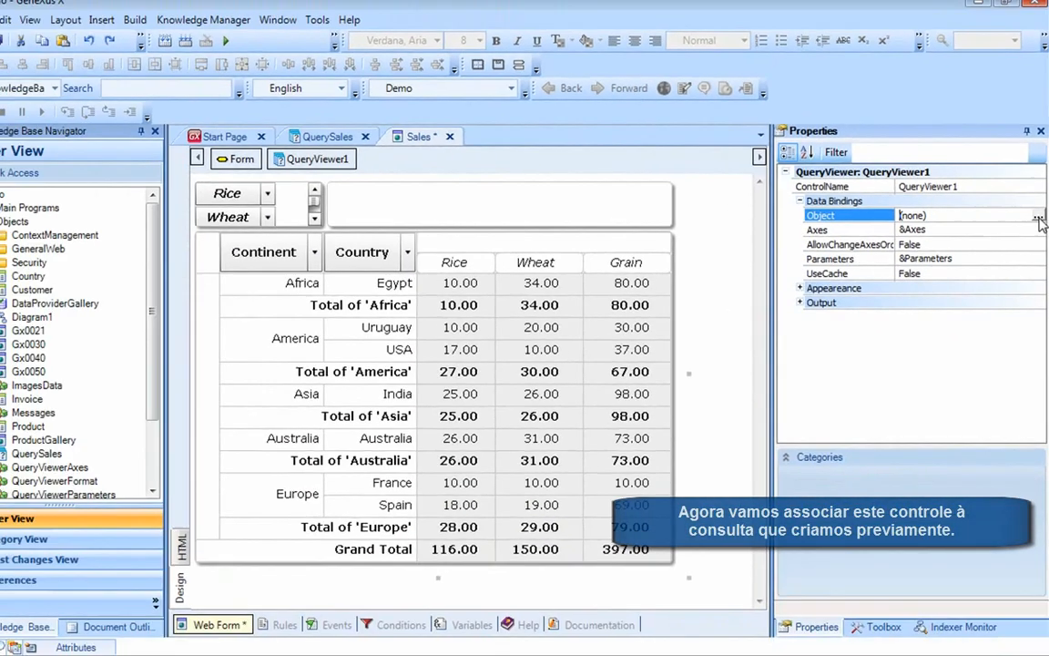
{"action": "left_click", "coordinate": [1039, 216]}
{"action": "left_click", "coordinate": [319, 333]}
{"action": "double_click", "coordinate": [319, 332]}
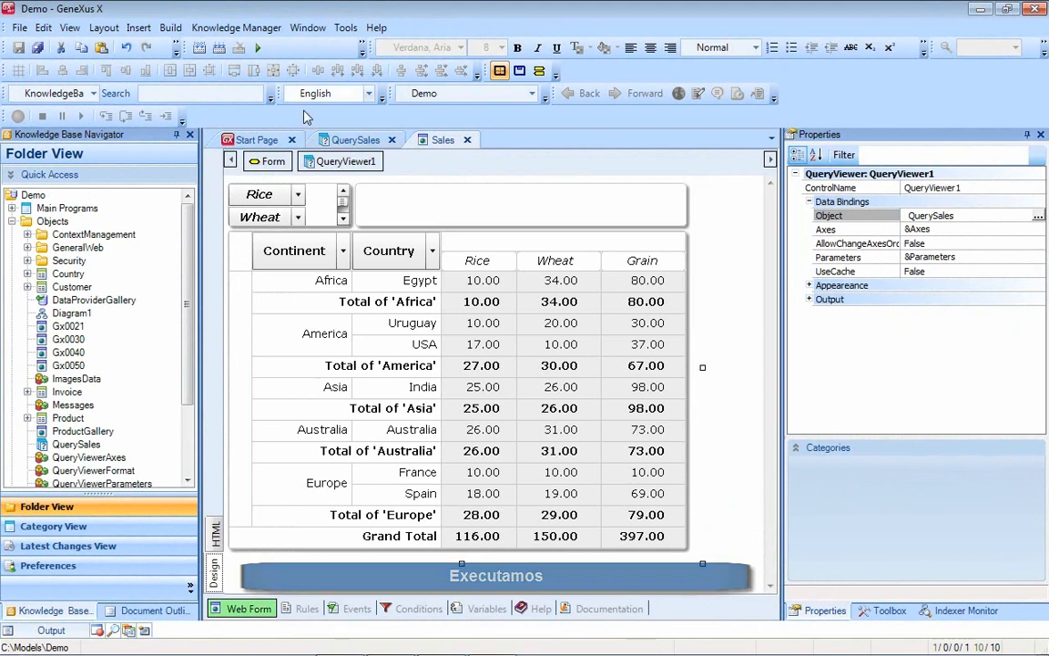
Run the application, open the Sales page from the Developer Menu and examine the invoice dates per customer.
{"action": "left_click", "coordinate": [258, 48]}
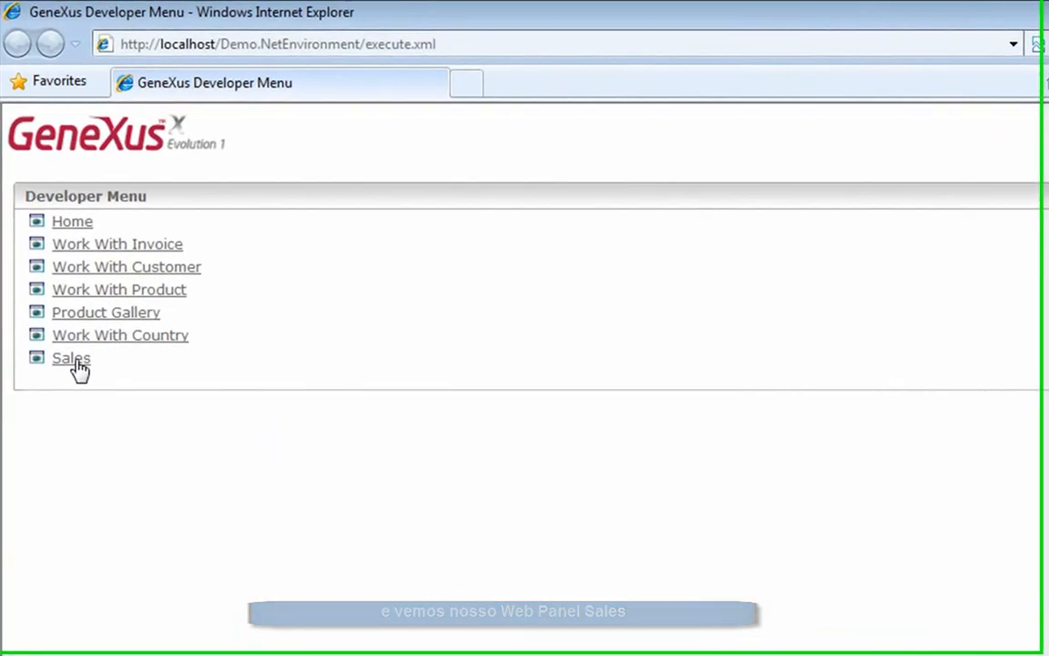
{"action": "left_click", "coordinate": [55, 258]}
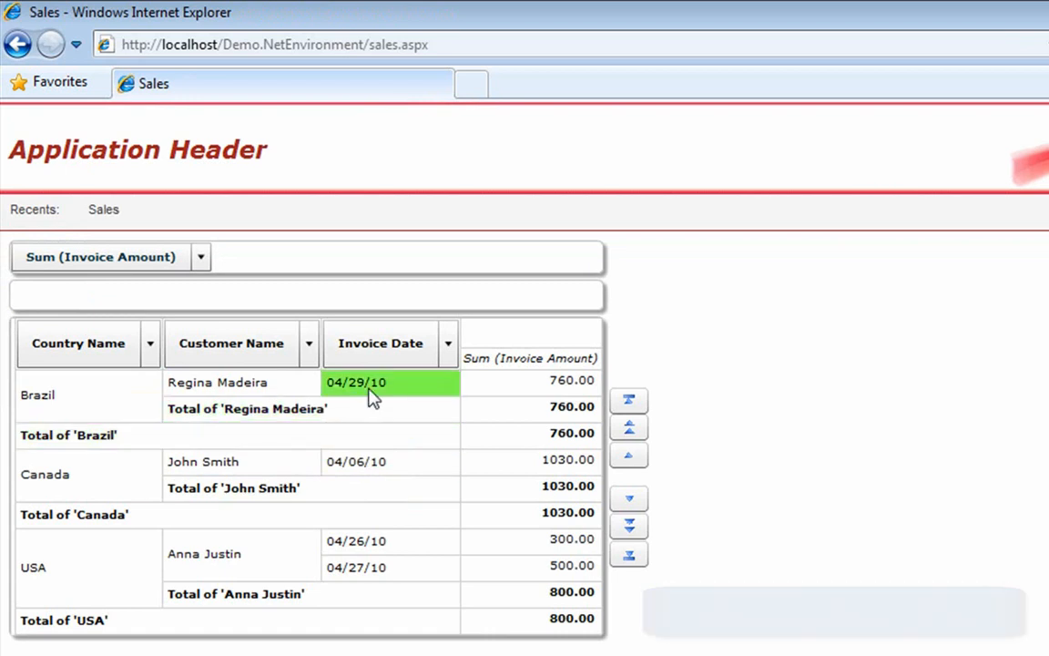
{"action": "mouse_move", "coordinate": [374, 399]}
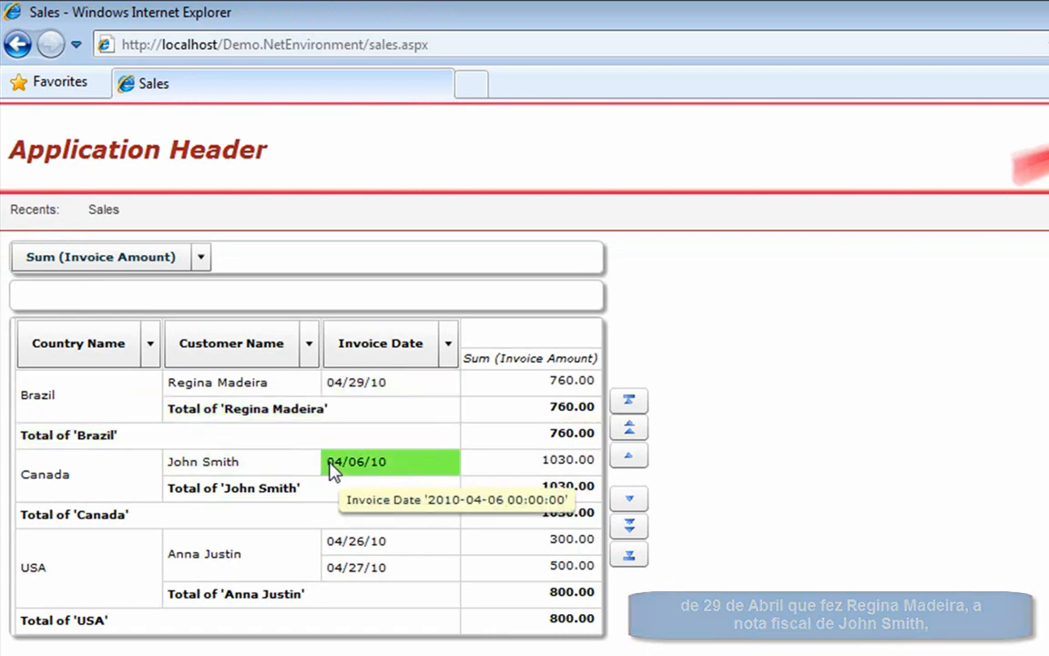
{"action": "mouse_move", "coordinate": [359, 547]}
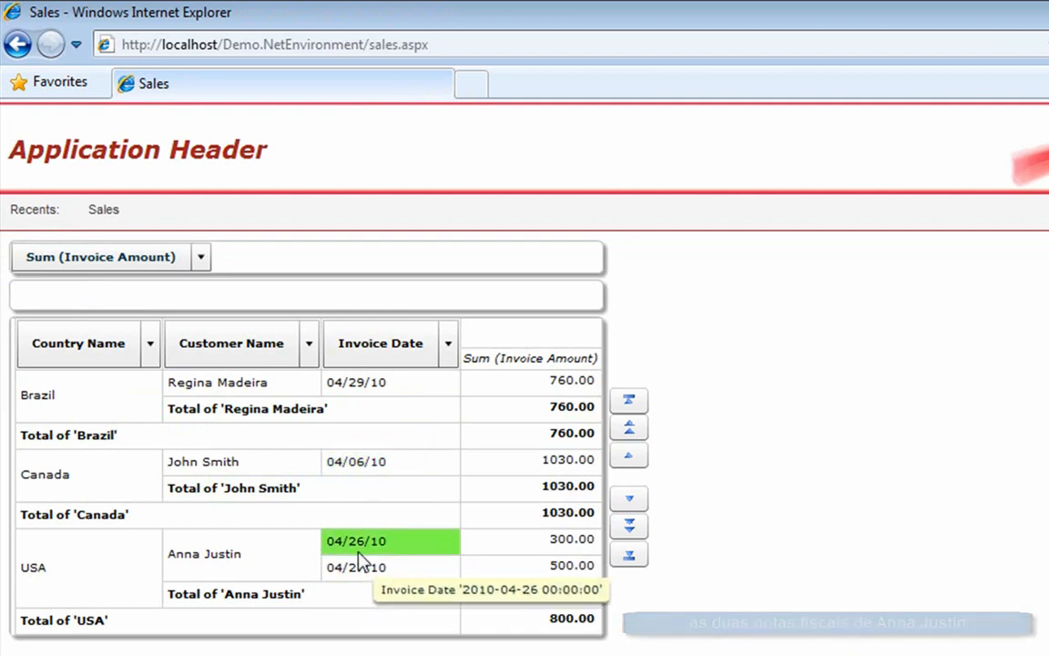
Examine the filter values available for Country Name, Customer Name and Invoice Date, and the aggregation options for Invoice Amount.
{"action": "left_click", "coordinate": [155, 349]}
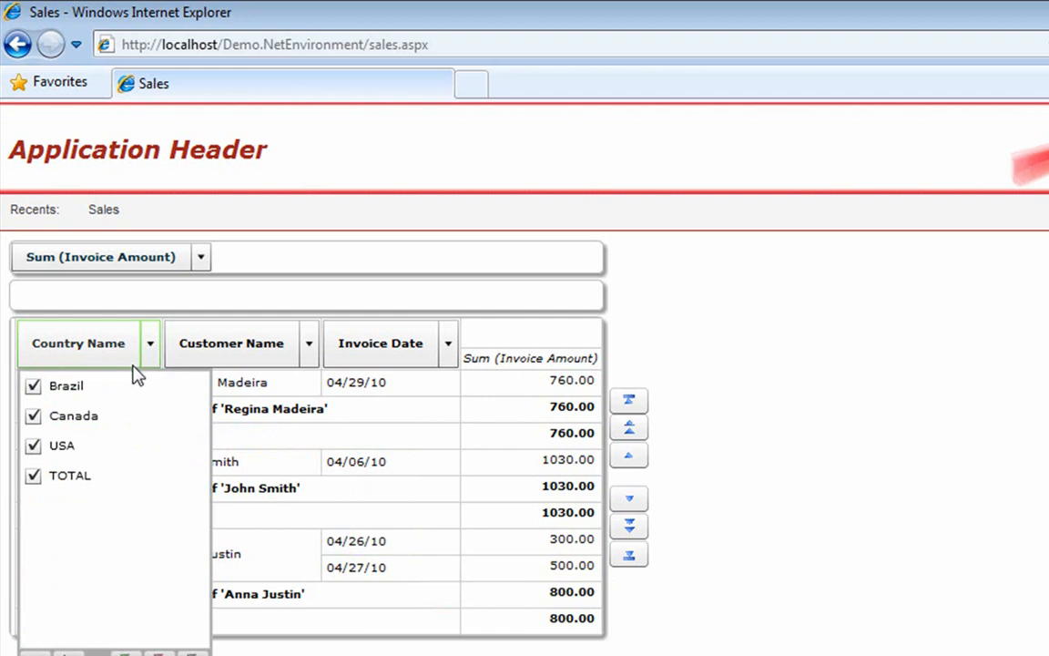
{"action": "left_click", "coordinate": [152, 355]}
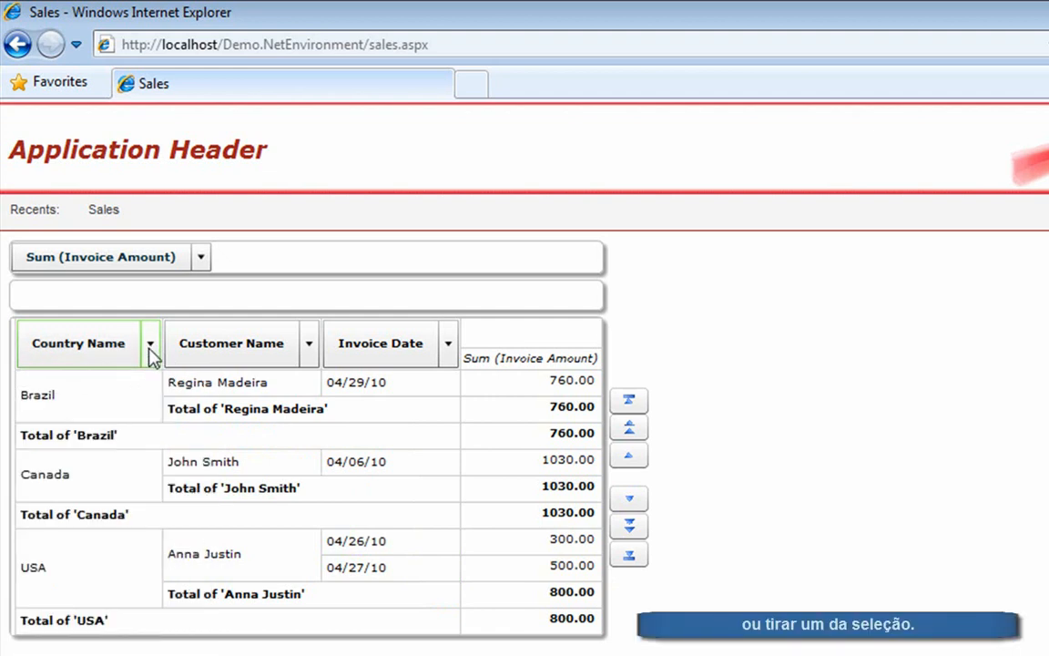
{"action": "left_click", "coordinate": [309, 349]}
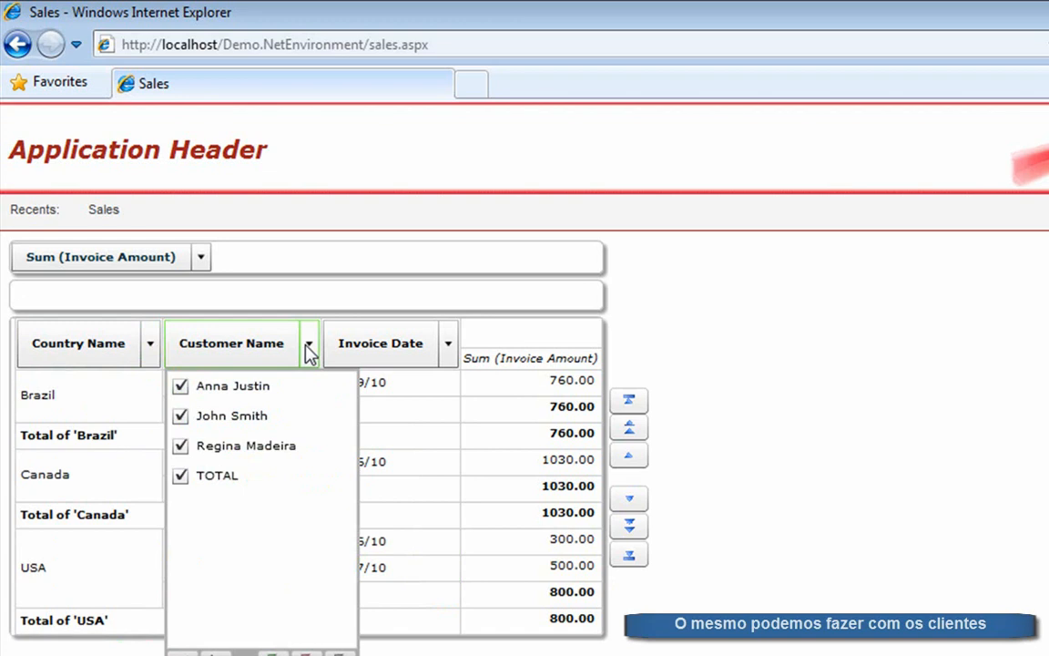
{"action": "left_click", "coordinate": [310, 350]}
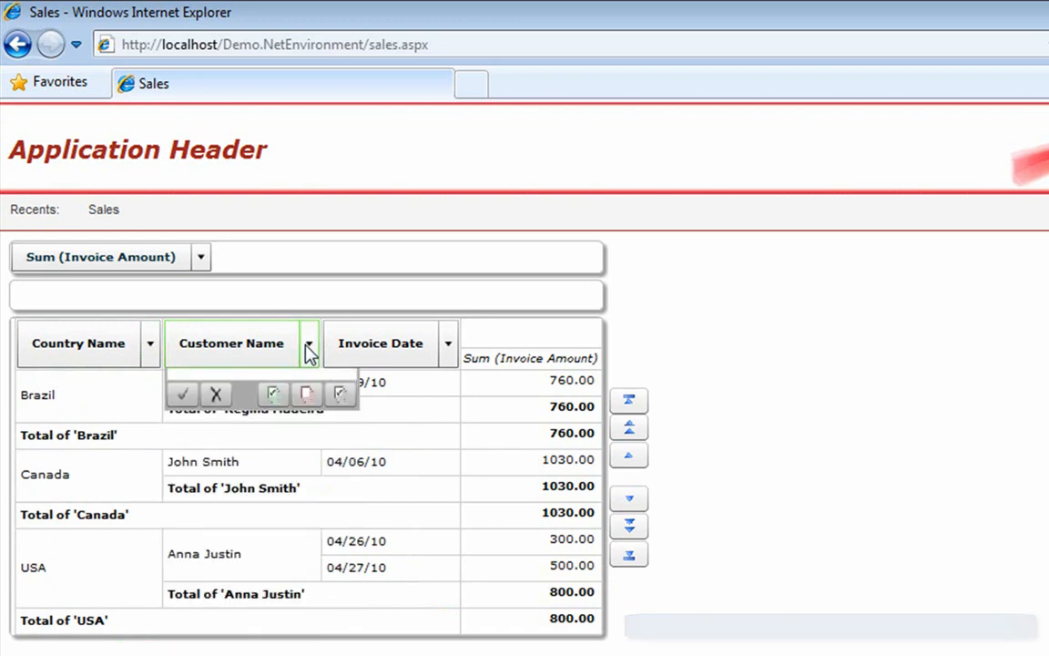
{"action": "left_click", "coordinate": [450, 344]}
{"action": "left_click", "coordinate": [450, 346]}
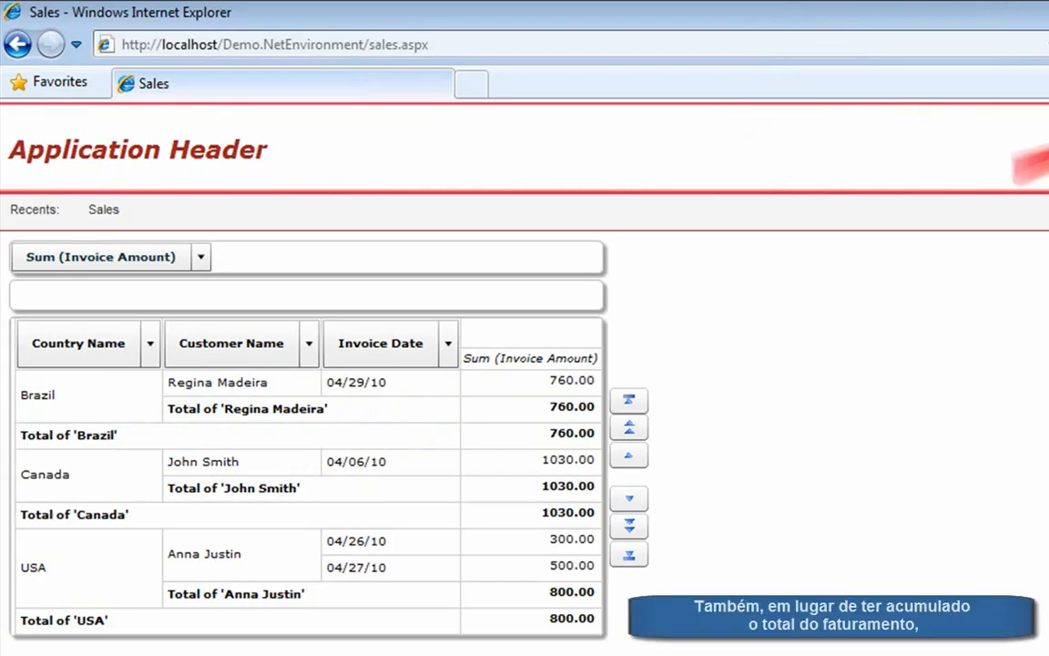
{"action": "left_click", "coordinate": [201, 261]}
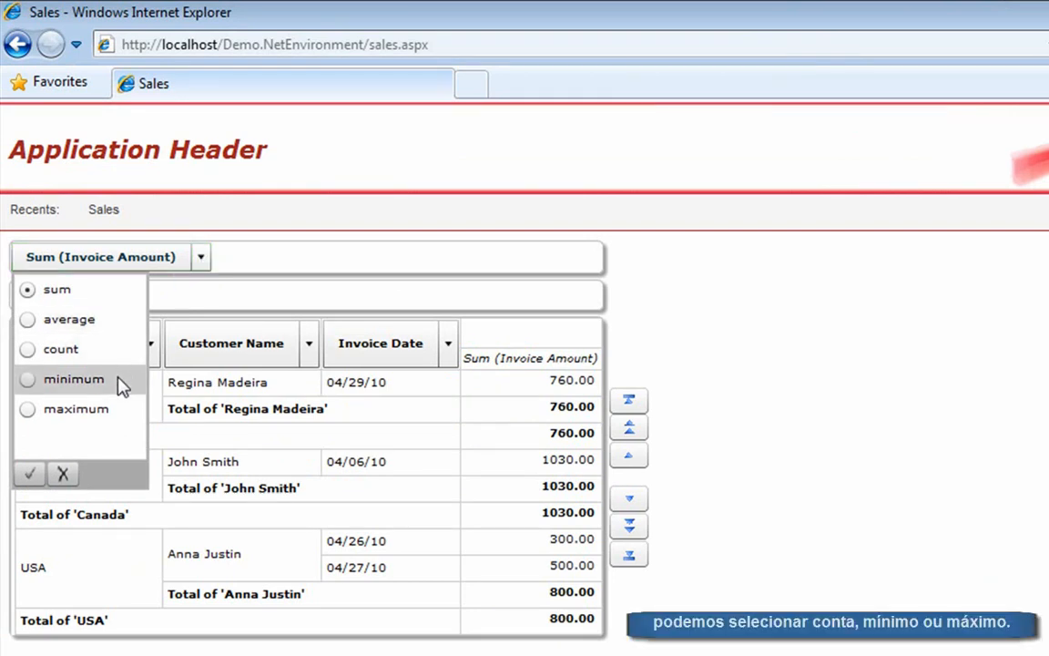
{"action": "left_click", "coordinate": [259, 256]}
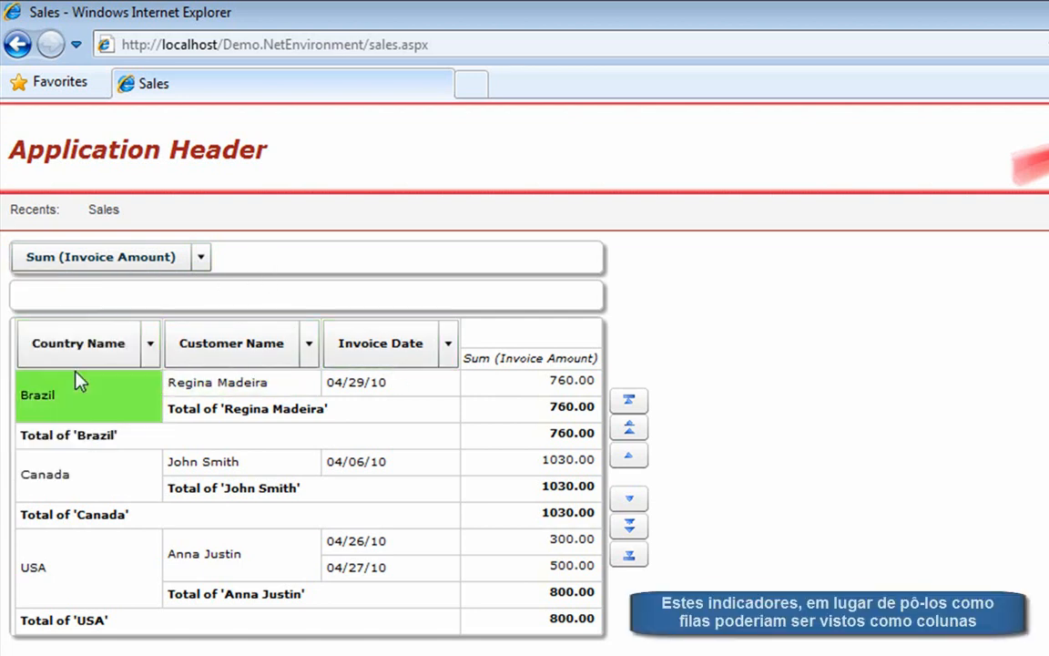
Move the Country Name field from the pivot table's rows to its columns.
{"action": "left_click_drag", "start_coordinate": [68, 343], "coordinate": [519, 324]}
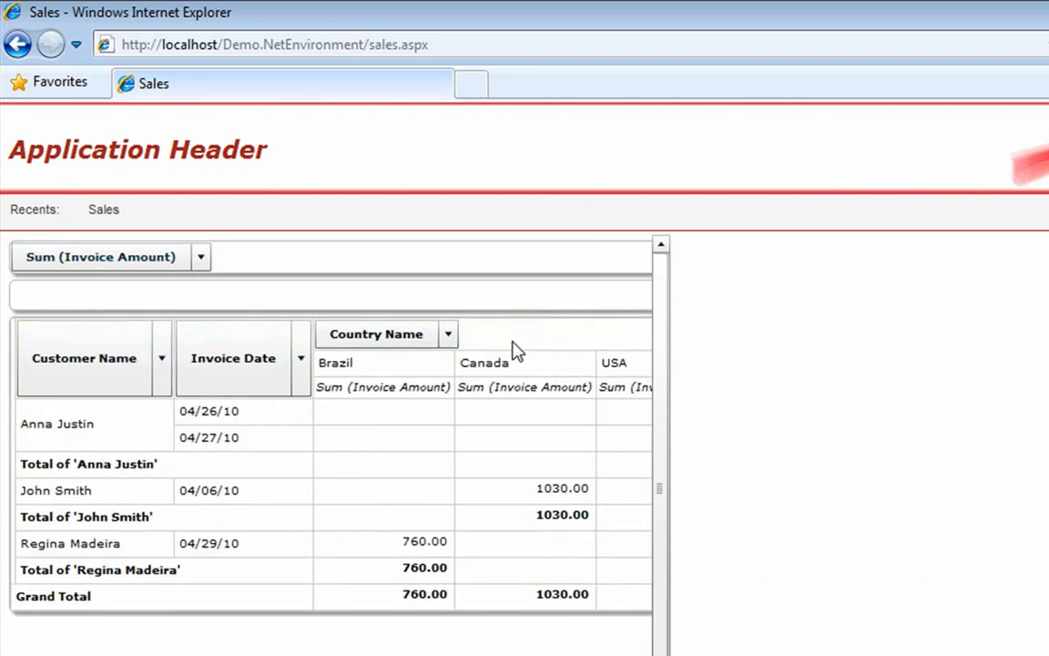